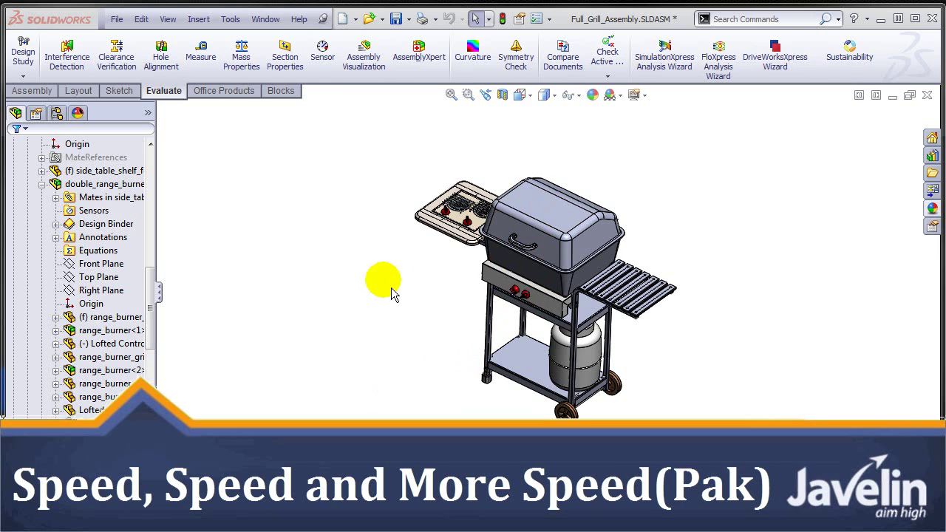
- Zoom in on the side-shelf burner plate with its two burners and red knobs
{"action": "scroll", "coordinate": [491, 233], "scroll_direction": "down", "scroll_amount": 3}
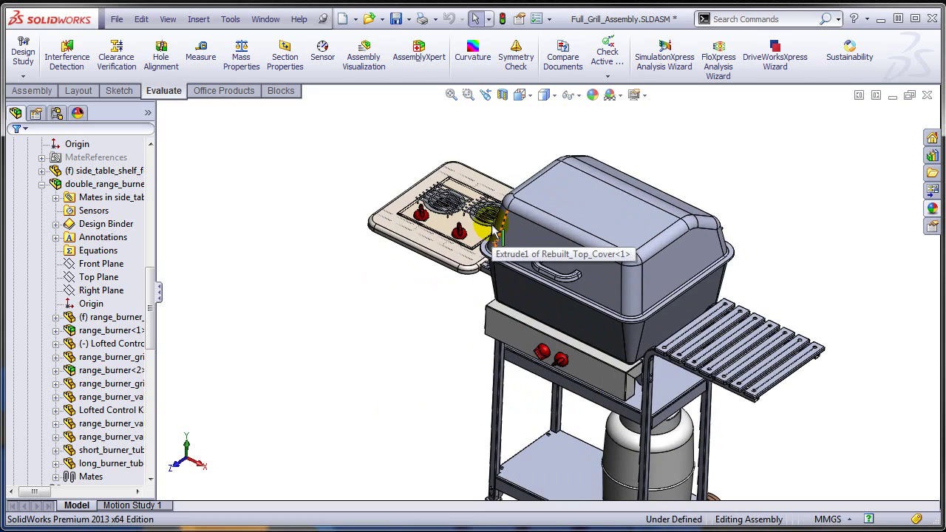
{"action": "scroll", "coordinate": [490, 232], "scroll_direction": "down", "scroll_amount": 3}
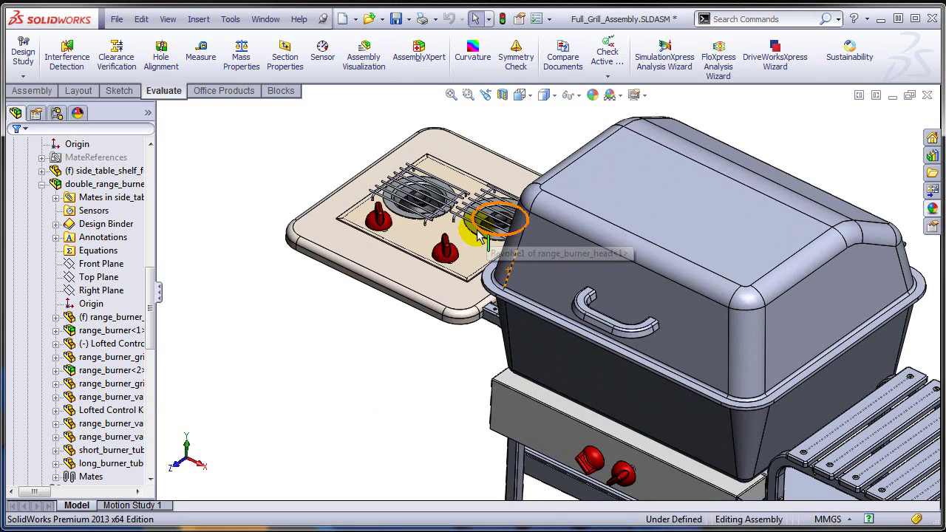
{"action": "scroll", "coordinate": [485, 231], "scroll_direction": "down", "scroll_amount": 3}
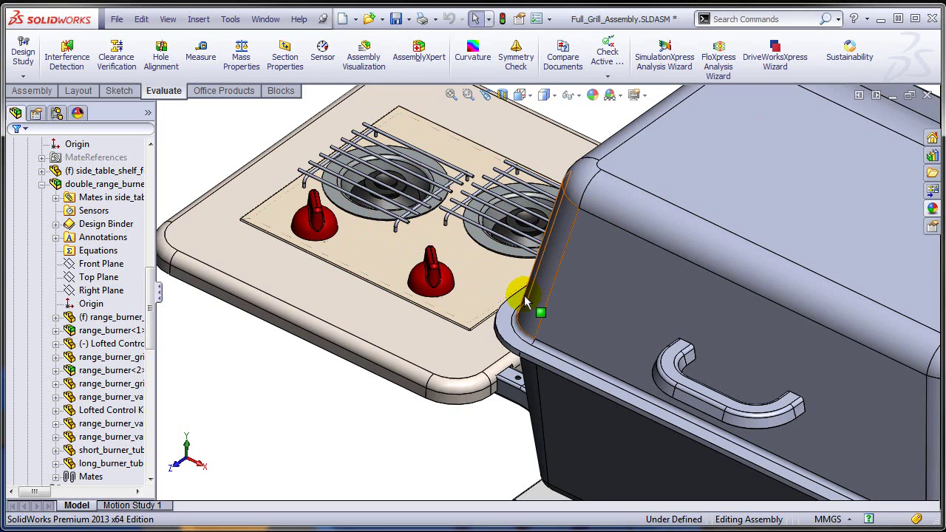
- Open the parent double_range_burner subassembly on its own and bring up its Default configuration
{"action": "right_click", "coordinate": [403, 251]}
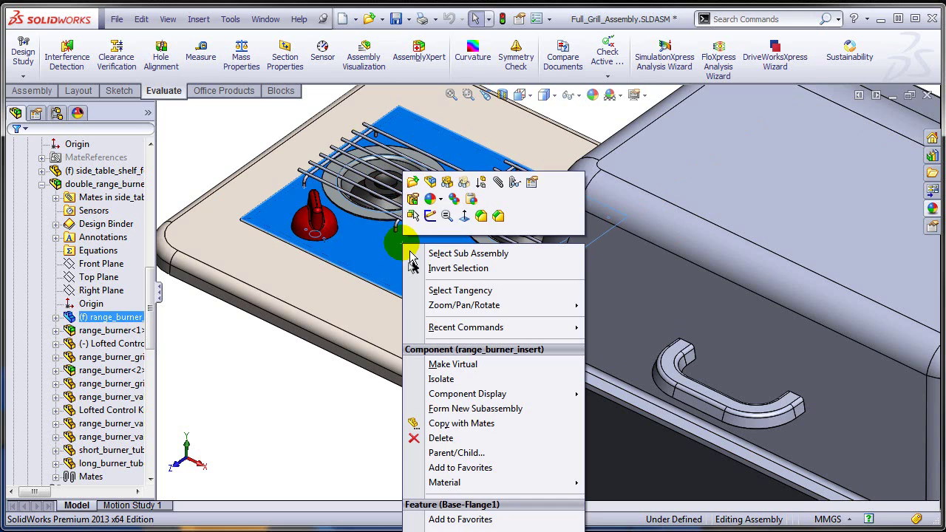
{"action": "left_click", "coordinate": [452, 255]}
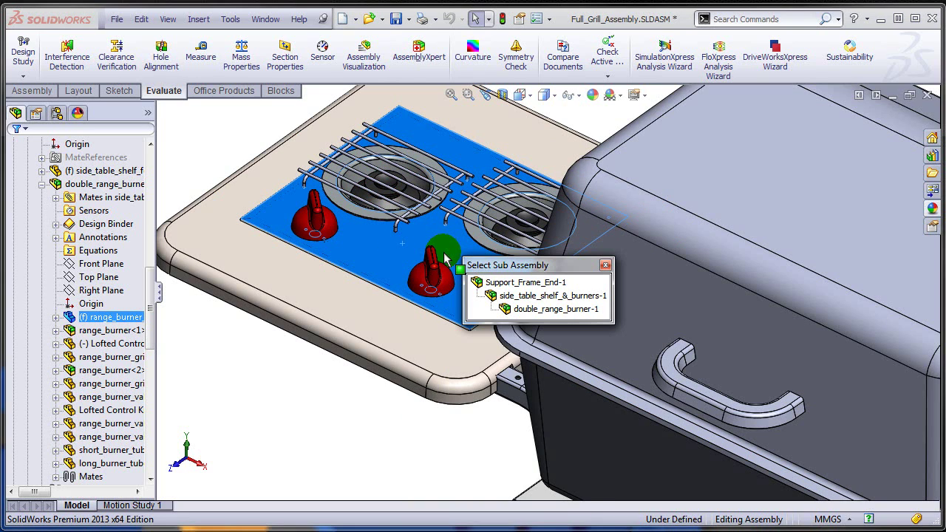
{"action": "left_click", "coordinate": [526, 310]}
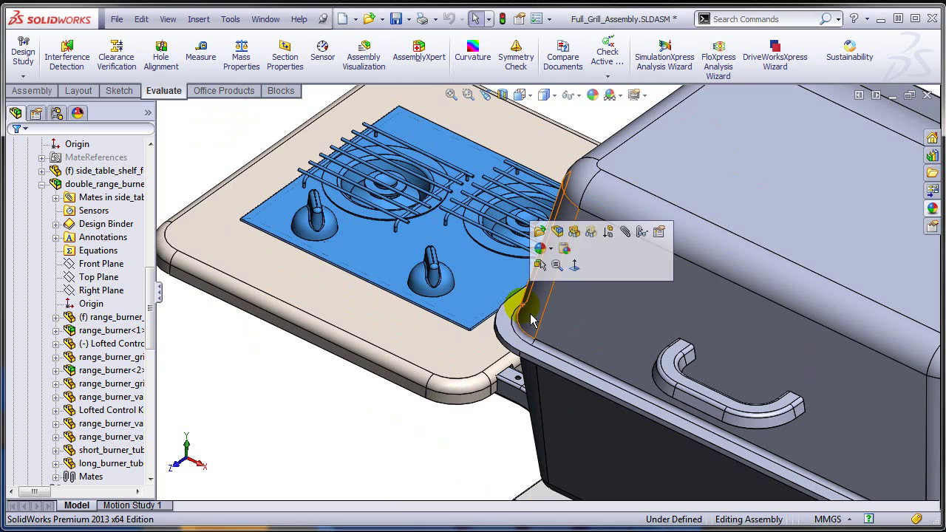
{"action": "left_click", "coordinate": [540, 232]}
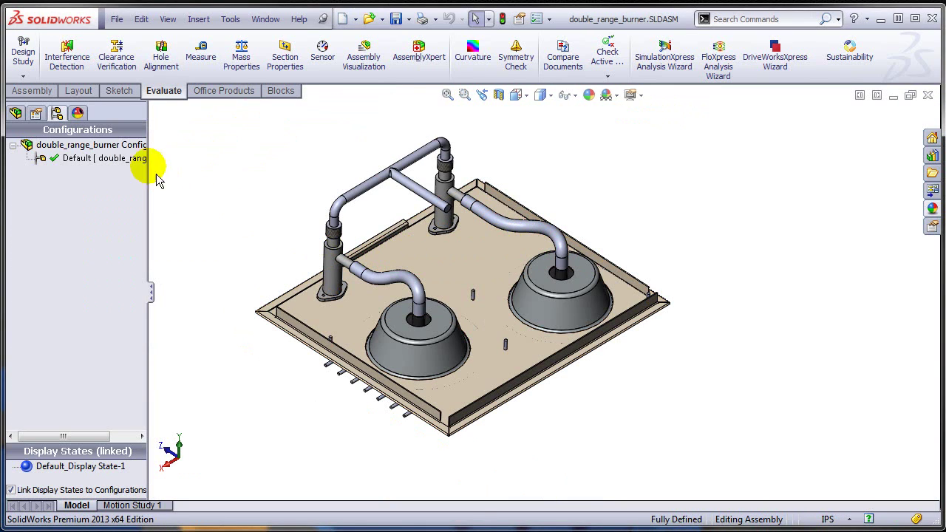
{"action": "right_click", "coordinate": [114, 170]}
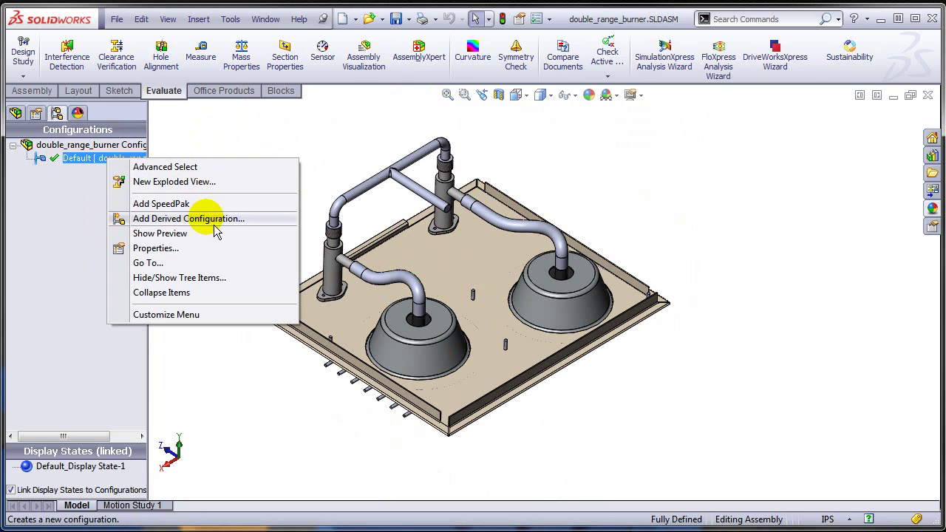
- Add a SpeedPak to Default including the left, right and front corner flange faces, then fit the view
{"action": "left_click", "coordinate": [194, 204]}
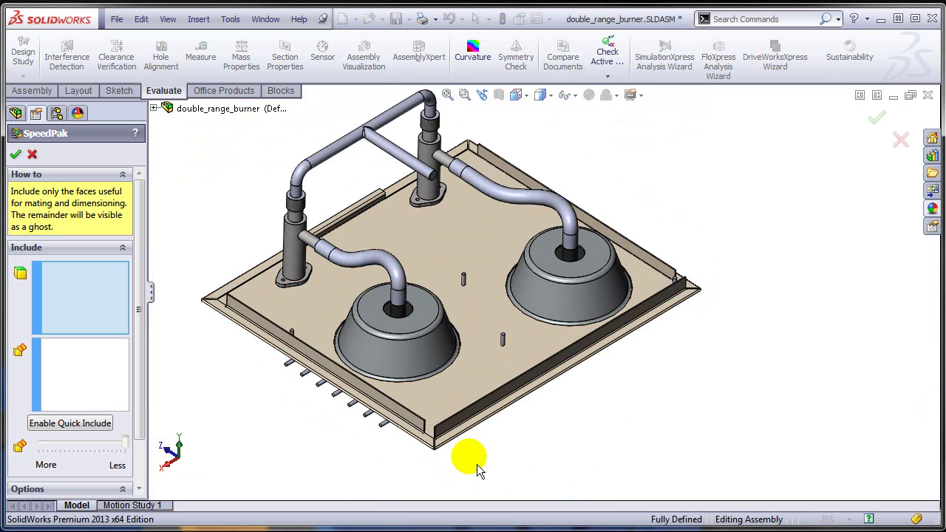
{"action": "scroll", "coordinate": [439, 436], "scroll_direction": "down", "scroll_amount": 5}
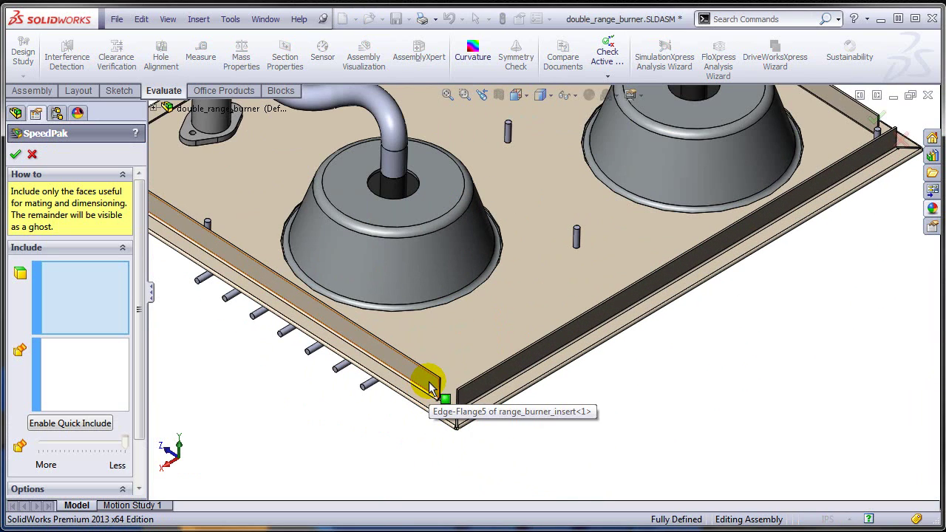
{"action": "left_click", "coordinate": [433, 387]}
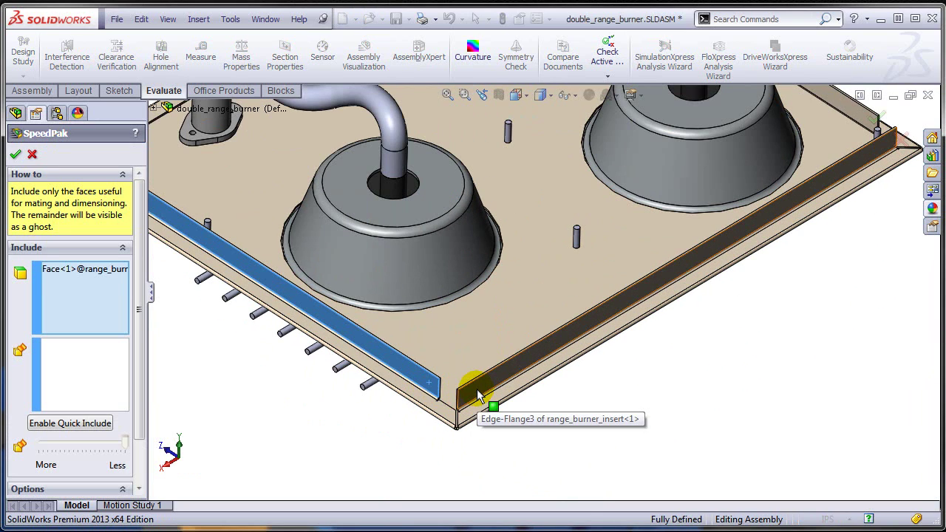
{"action": "left_click", "coordinate": [476, 388]}
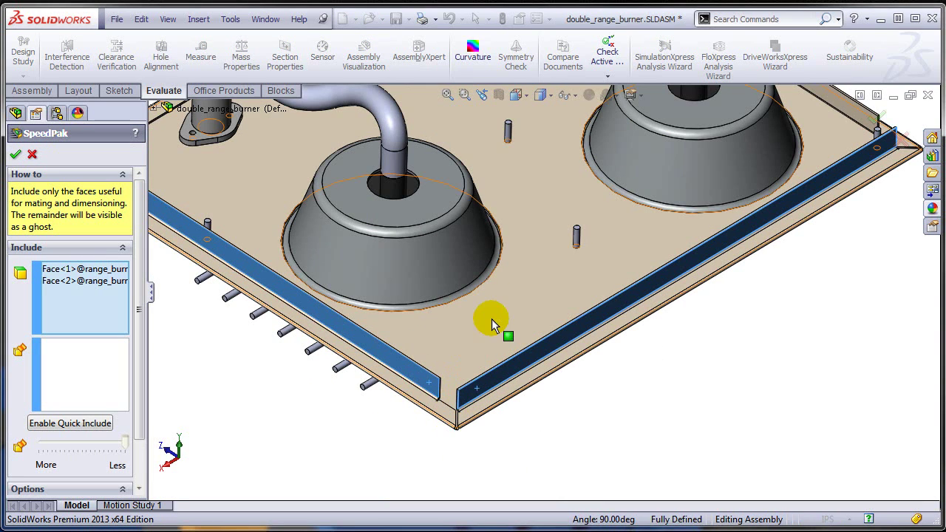
{"action": "left_click", "coordinate": [449, 411]}
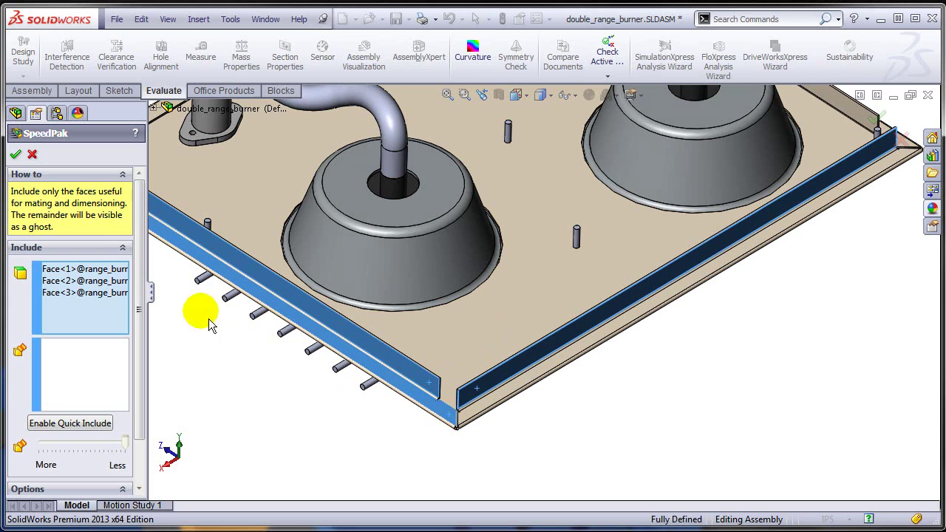
{"action": "left_click", "coordinate": [18, 155]}
{"action": "key", "text": "f"}
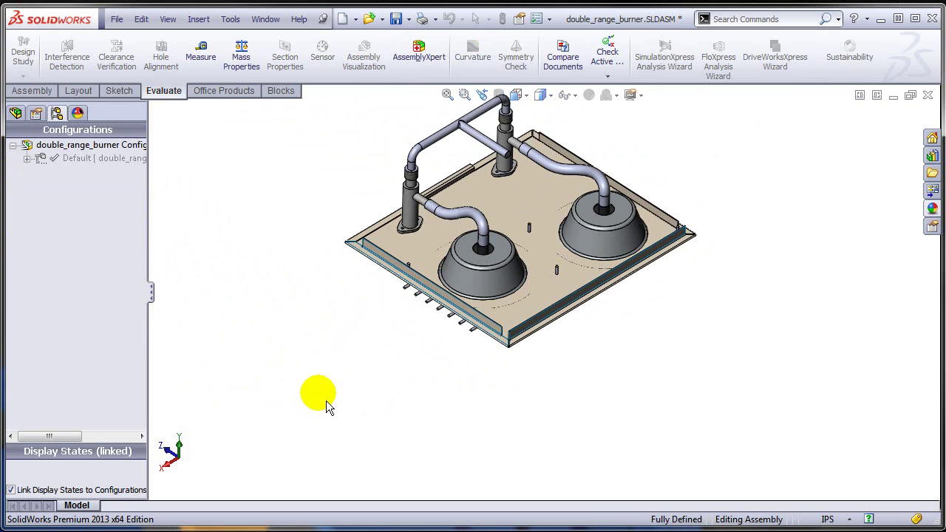
{"action": "key", "text": "ctrl+Tab"}
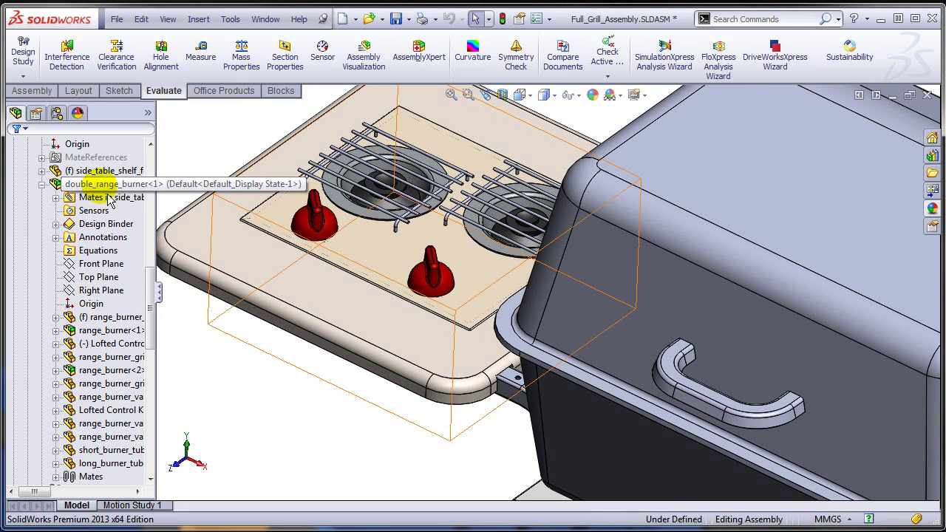
{"action": "right_click", "coordinate": [108, 186]}
{"action": "left_click", "coordinate": [229, 145]}
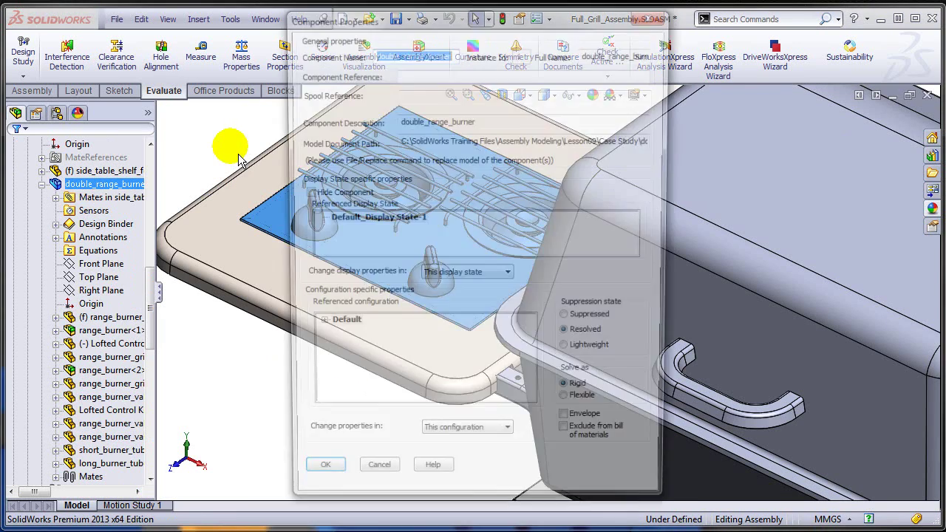
{"action": "left_click", "coordinate": [315, 328]}
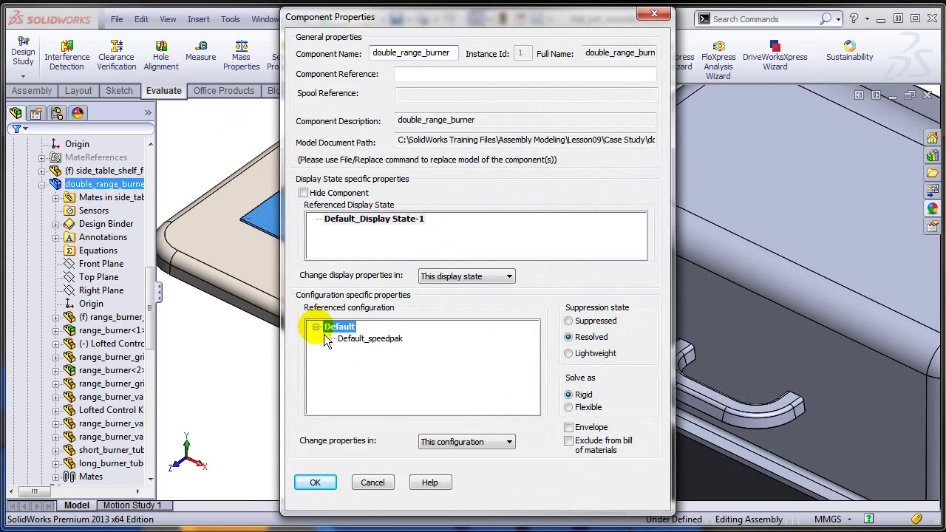
{"action": "left_click", "coordinate": [316, 482]}
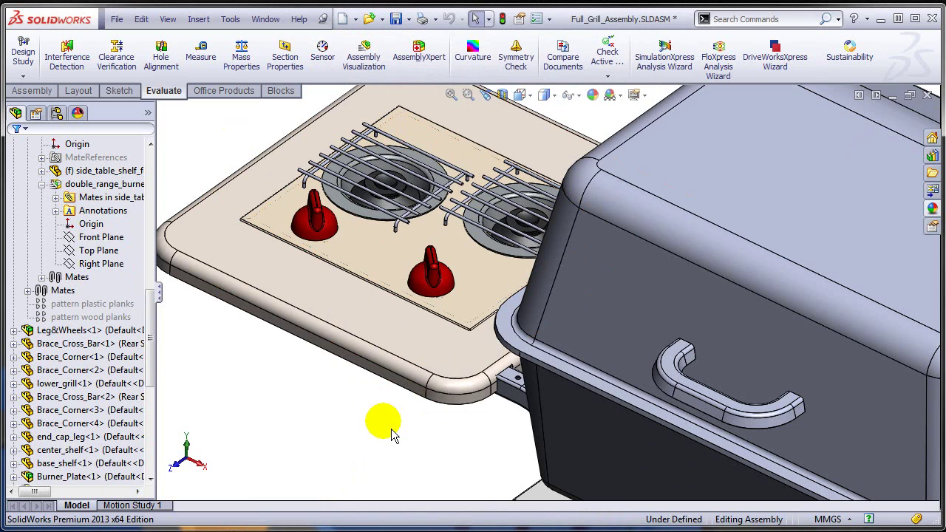
- Reload the grill assembly from disk
{"action": "left_click", "coordinate": [119, 19]}
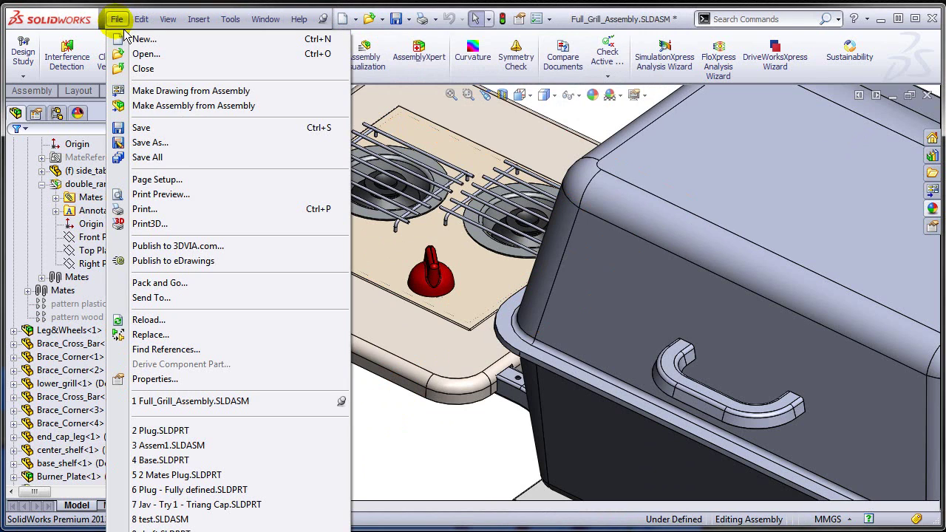
{"action": "left_click", "coordinate": [185, 319]}
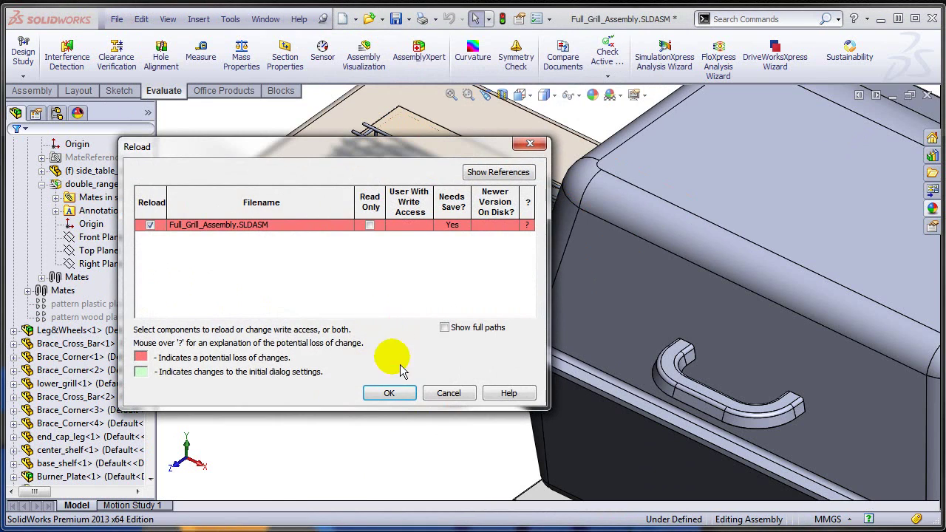
{"action": "left_click", "coordinate": [397, 399]}
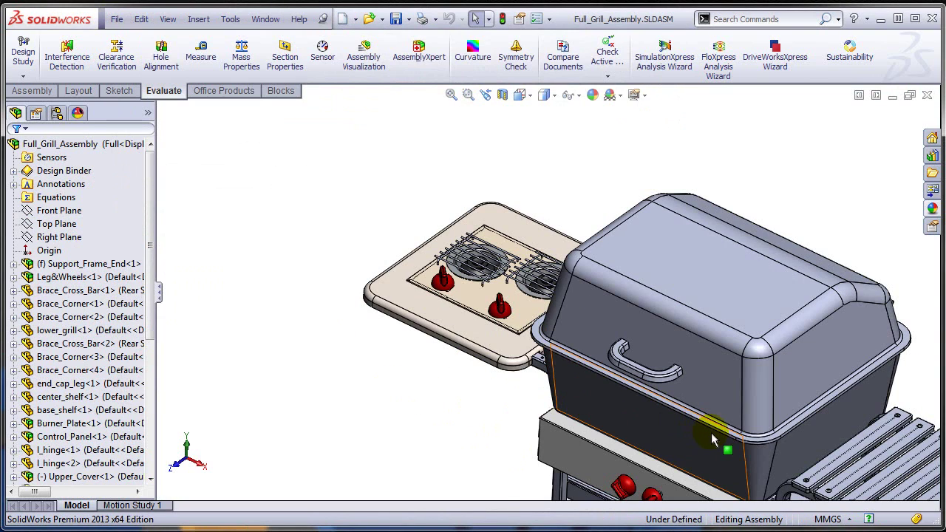
- Create a graphics SpeedPak for the double_range_burner subassembly
{"action": "scroll", "coordinate": [570, 375], "scroll_direction": "down", "scroll_amount": 2}
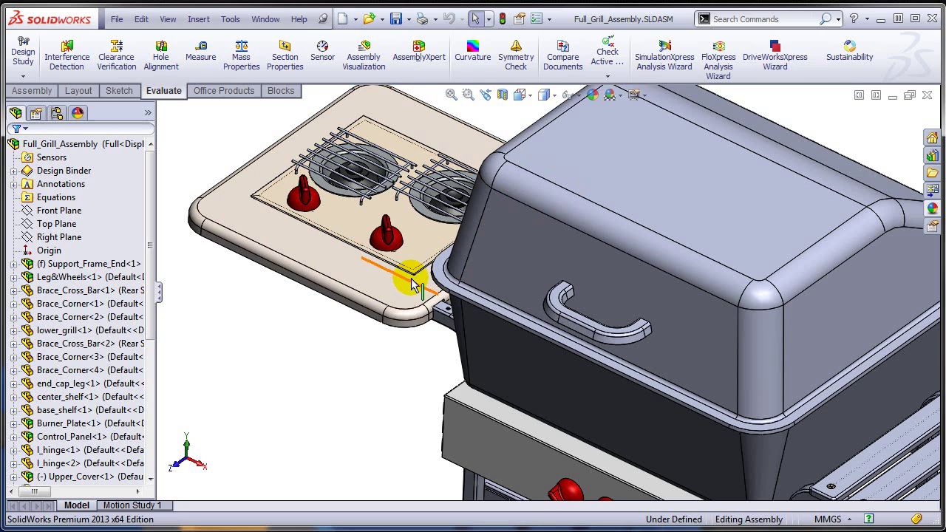
{"action": "right_click", "coordinate": [425, 235]}
{"action": "left_click", "coordinate": [121, 186]}
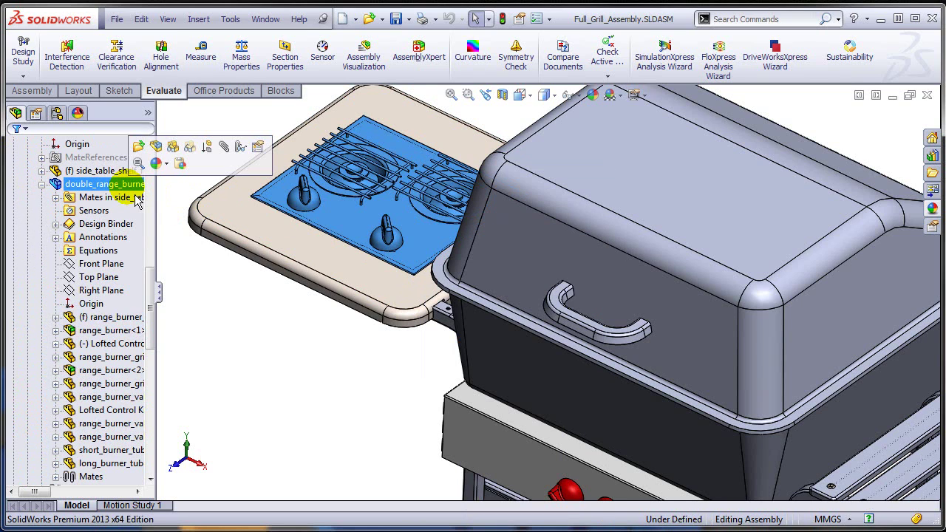
{"action": "right_click", "coordinate": [127, 187]}
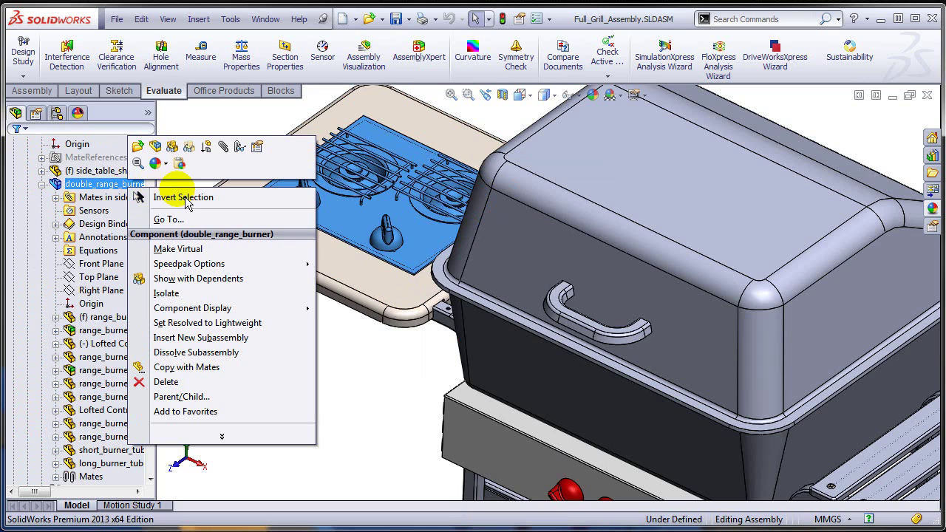
{"action": "mouse_move", "coordinate": [194, 269]}
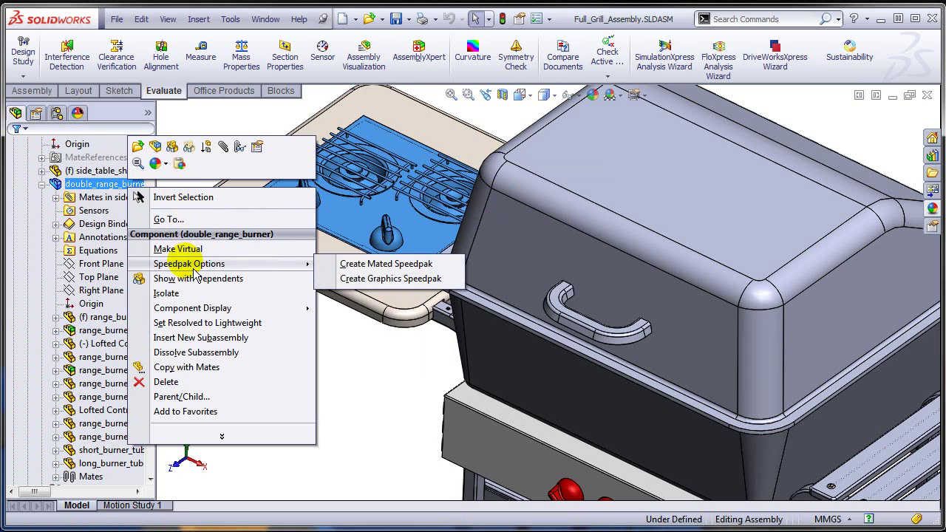
{"action": "left_click", "coordinate": [409, 272]}
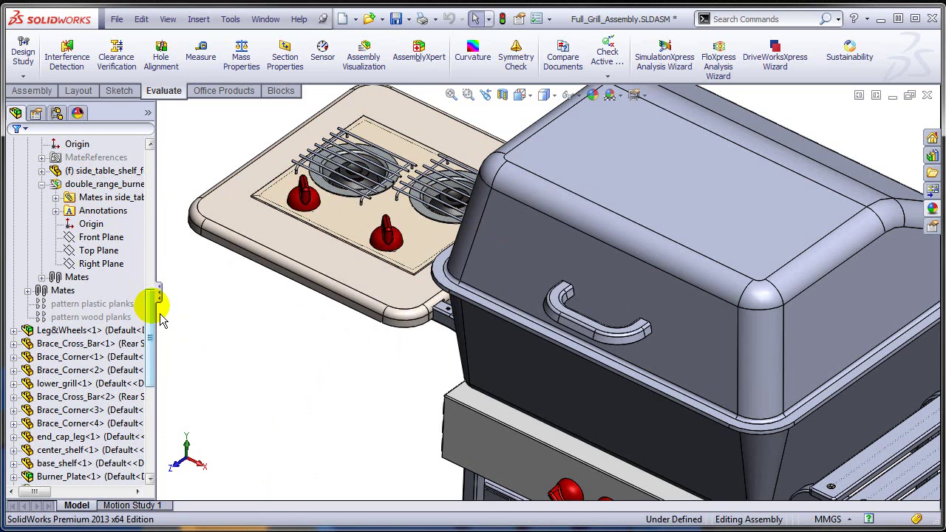
{"action": "scroll", "coordinate": [161, 317], "scroll_direction": "up", "scroll_amount": 4}
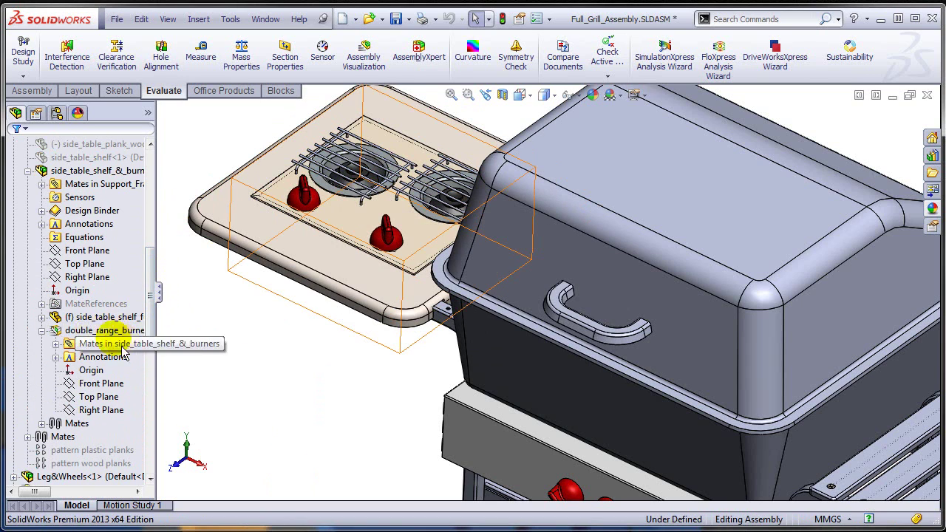
{"action": "left_click_drag", "start_coordinate": [116, 344], "coordinate": [370, 399]}
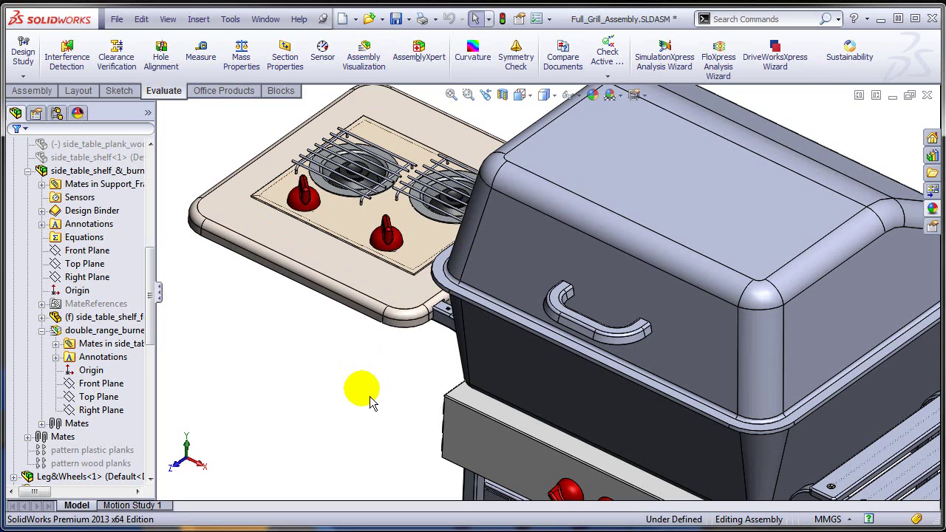
{"action": "left_click_drag", "start_coordinate": [371, 401], "coordinate": [394, 464]}
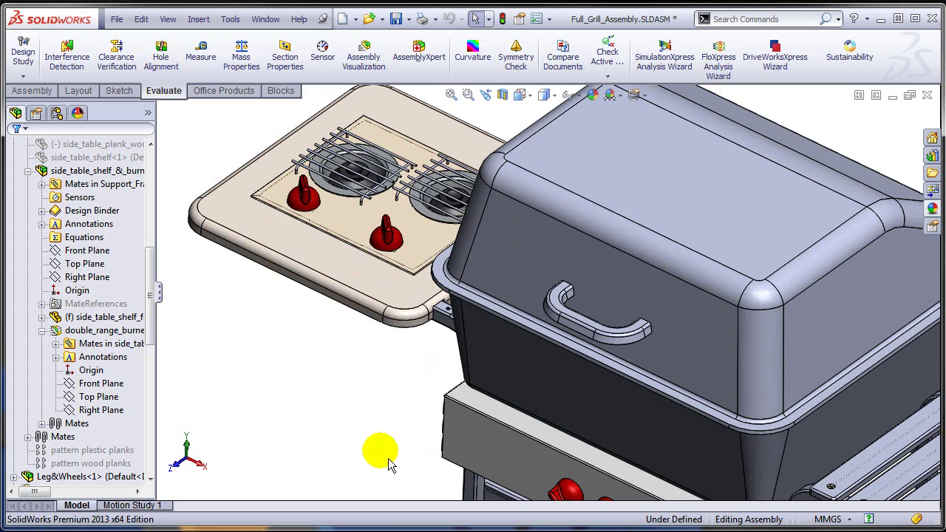
- Search system options for 'spee' and uncheck Display SpeedPak graphics circle
{"action": "left_click", "coordinate": [537, 19]}
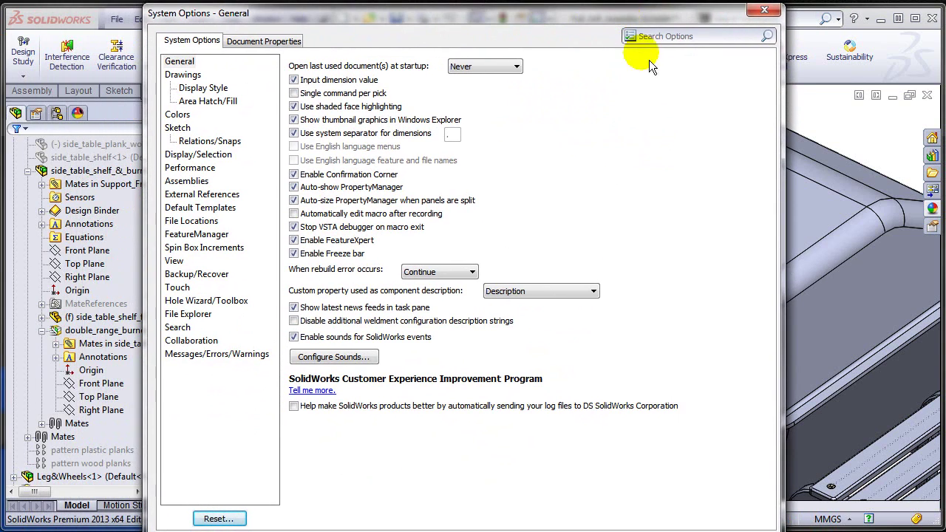
{"action": "left_click", "coordinate": [683, 37]}
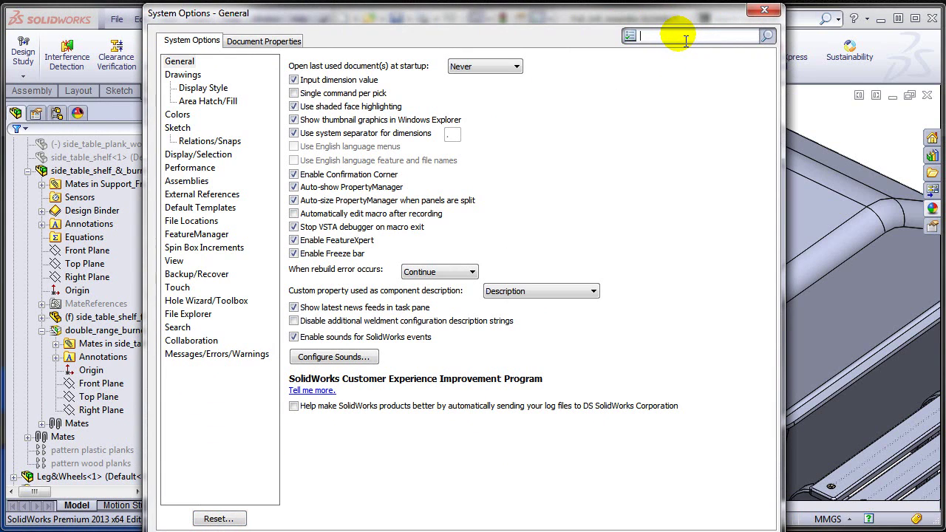
{"action": "type", "text": "speed"}
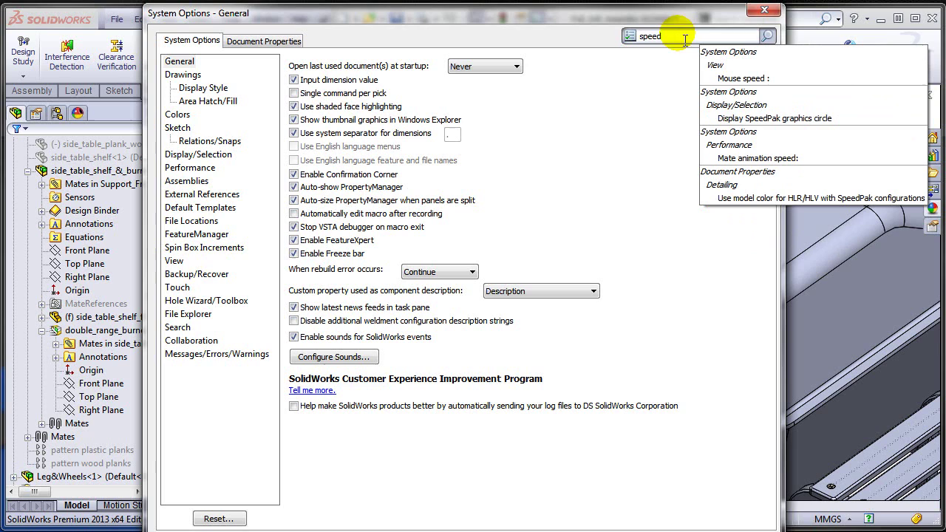
{"action": "left_click", "coordinate": [750, 120]}
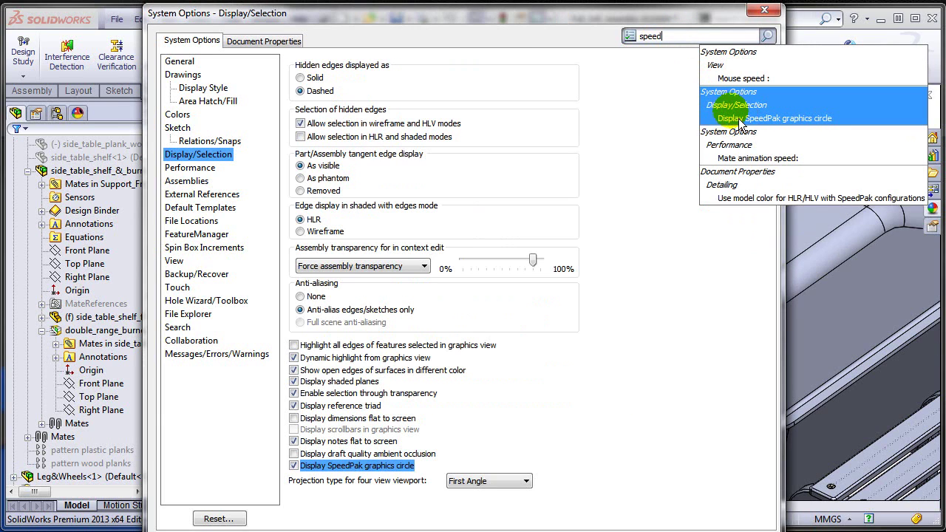
{"action": "left_click", "coordinate": [294, 466]}
- Confirm the changed setting and close System Options
{"action": "key", "text": "Return"}
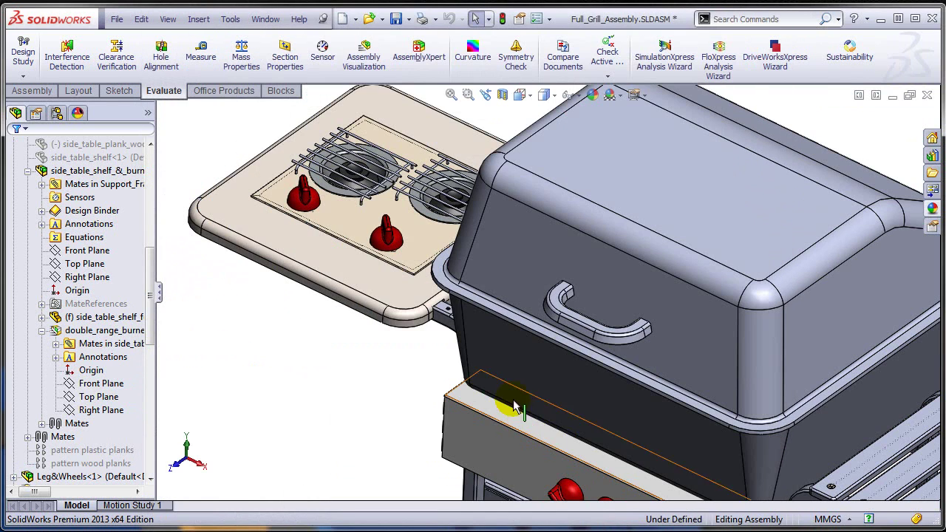